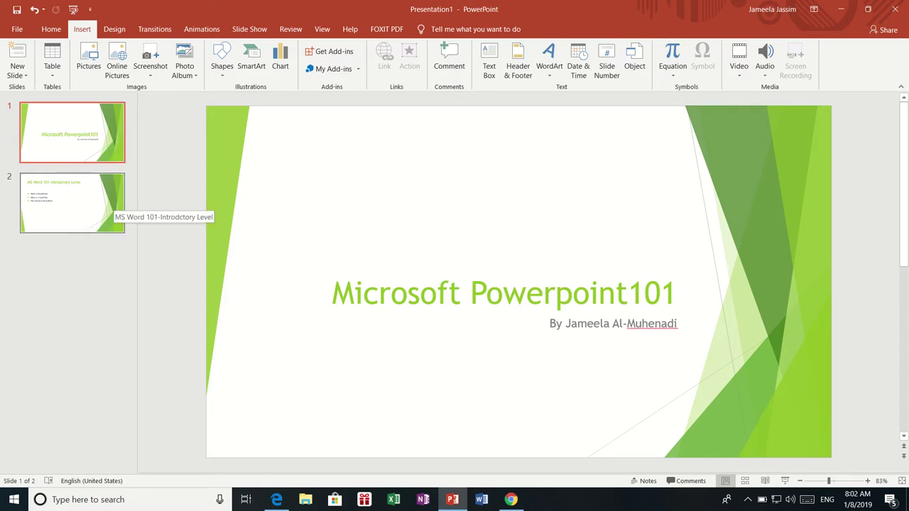
Step: Display slide 2, 'MS Word 101-Introdctory Level', with its three PowerPoint-basics bullets
left_click(107, 206)
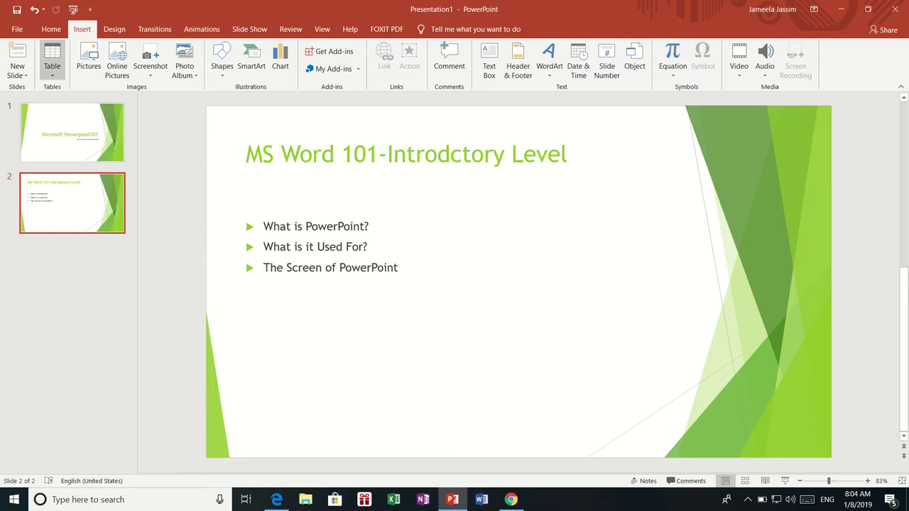
left_click(51, 29)
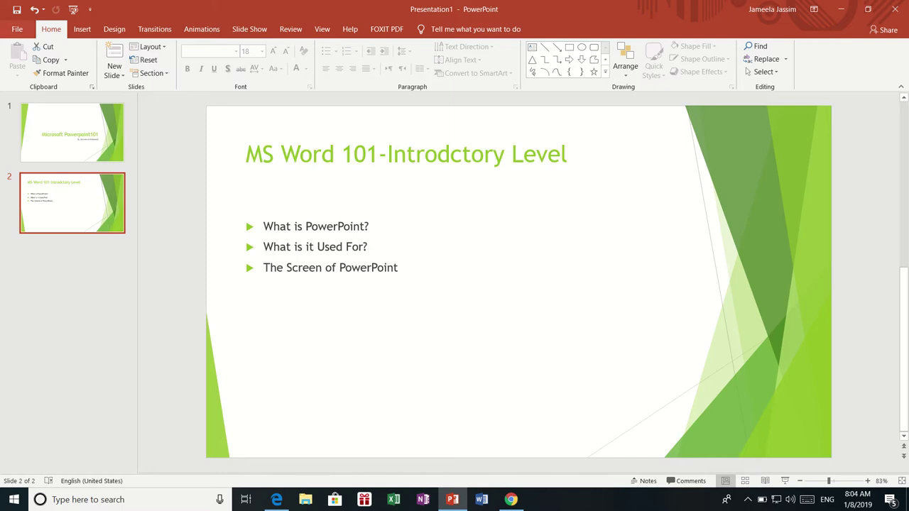
Step: Open the New page listing Blank Presentation and templates like Ion Boardroom, Quotable and Berlin
left_click(17, 29)
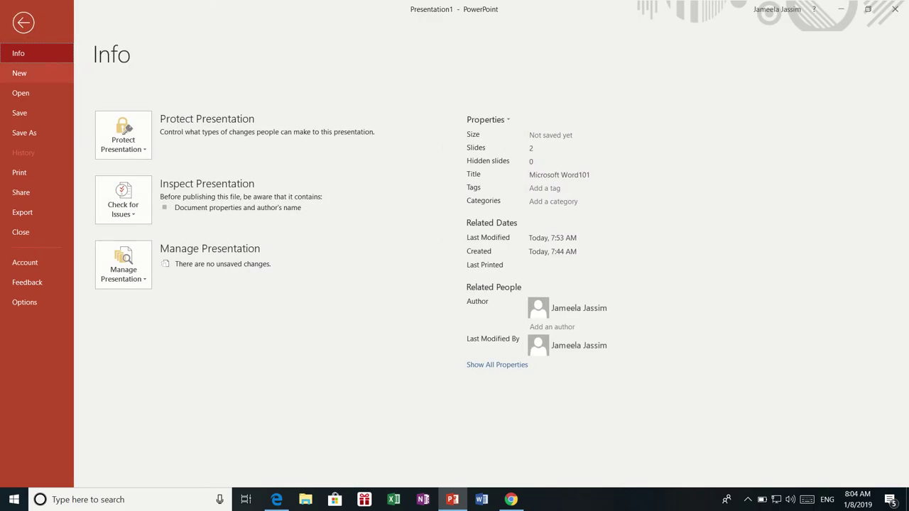
left_click(20, 73)
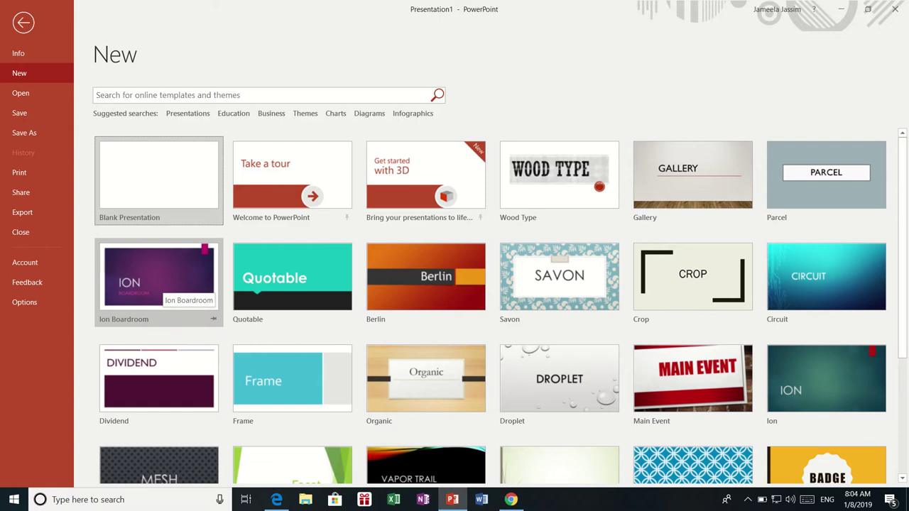
Step: Create a new presentation from the teal variant of the Ion Boardroom theme
left_click(159, 281)
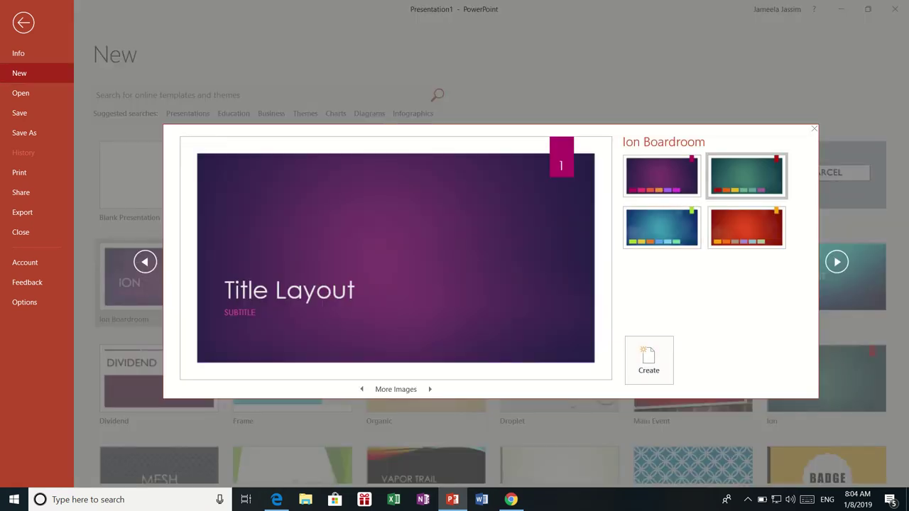
left_click(747, 175)
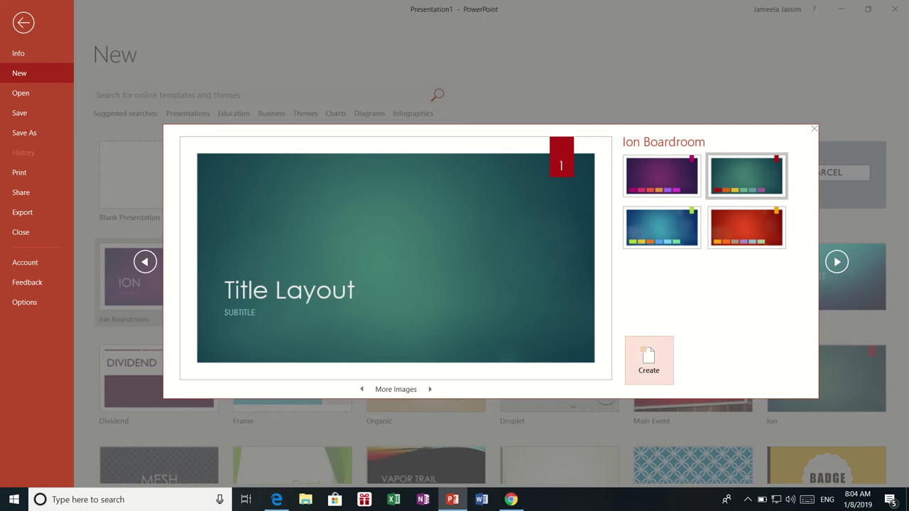
left_click(649, 360)
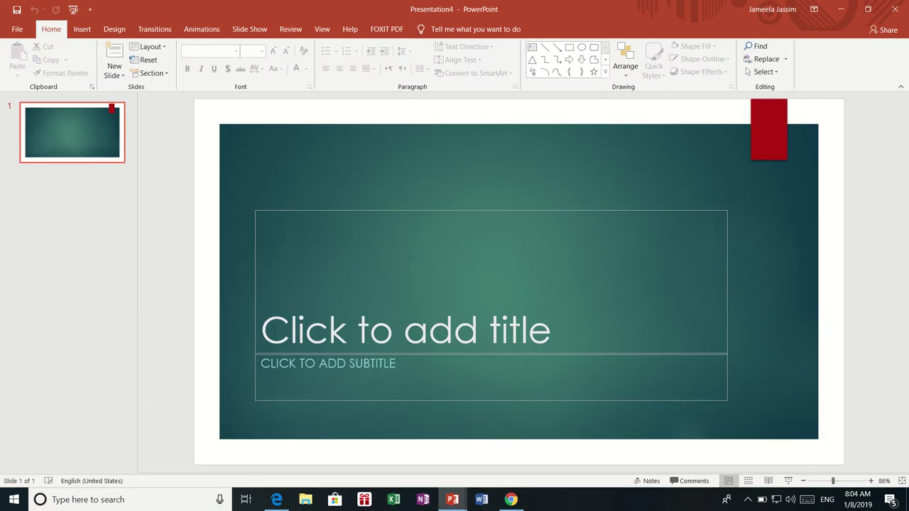
left_click(261, 329)
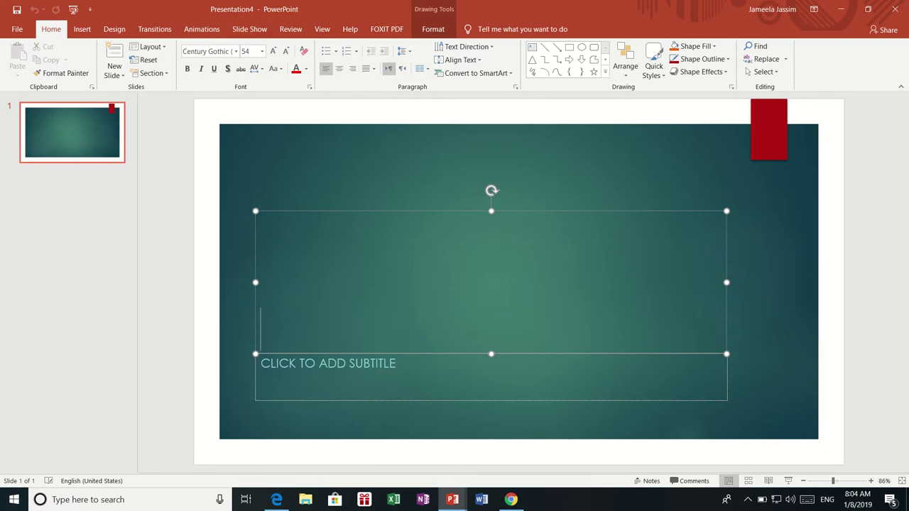
Step: Title the first slide 'MS PowerPoint' and enter the presenter's name as its subtitle
type("MS P")
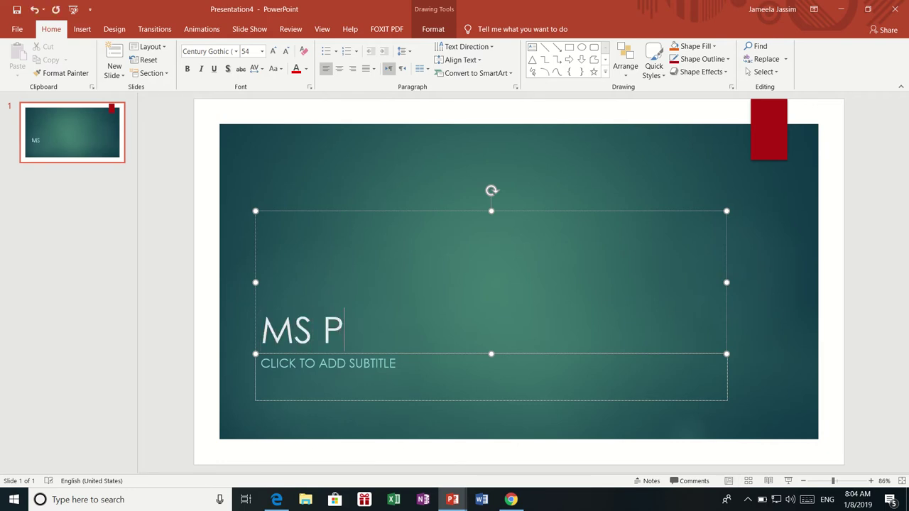
type("ower")
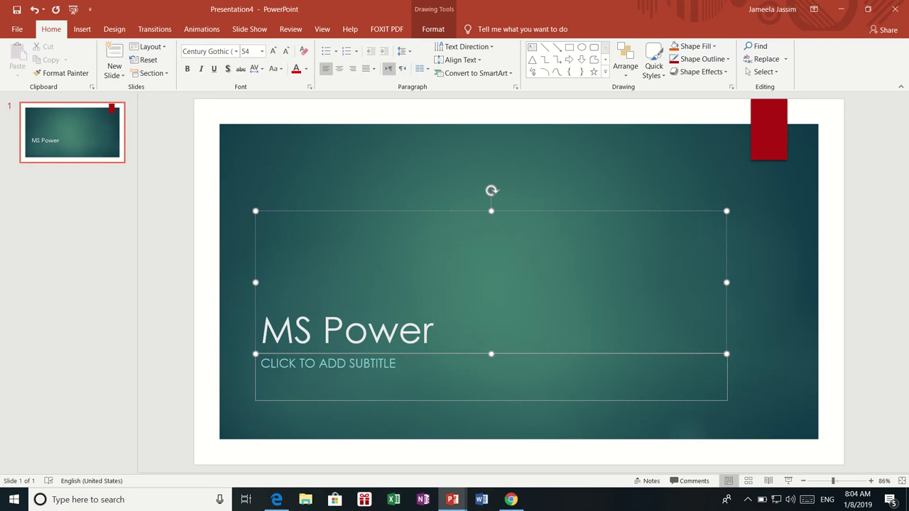
type("Point")
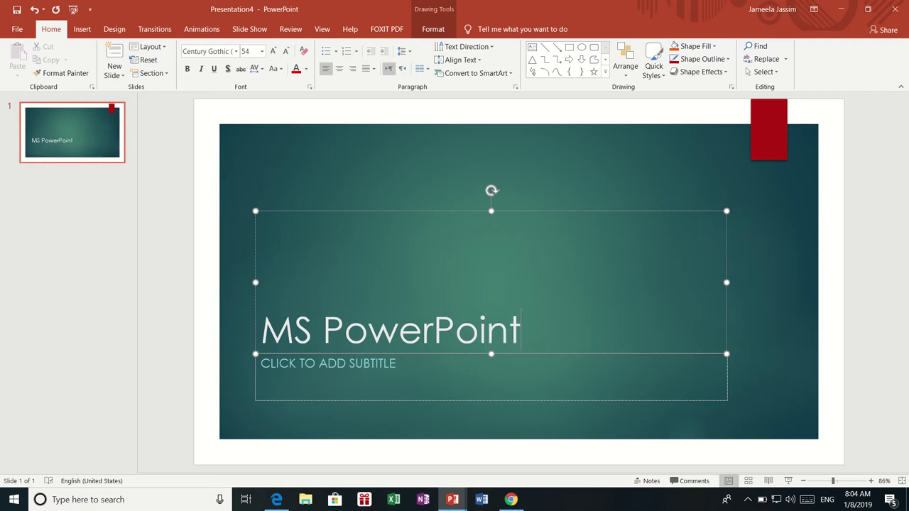
left_click(328, 363)
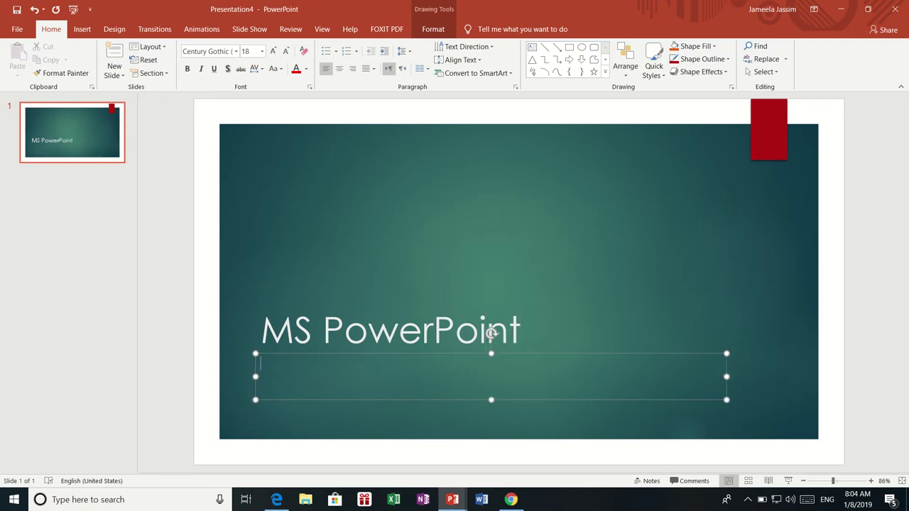
type("JAMEELA")
left_click(261, 330)
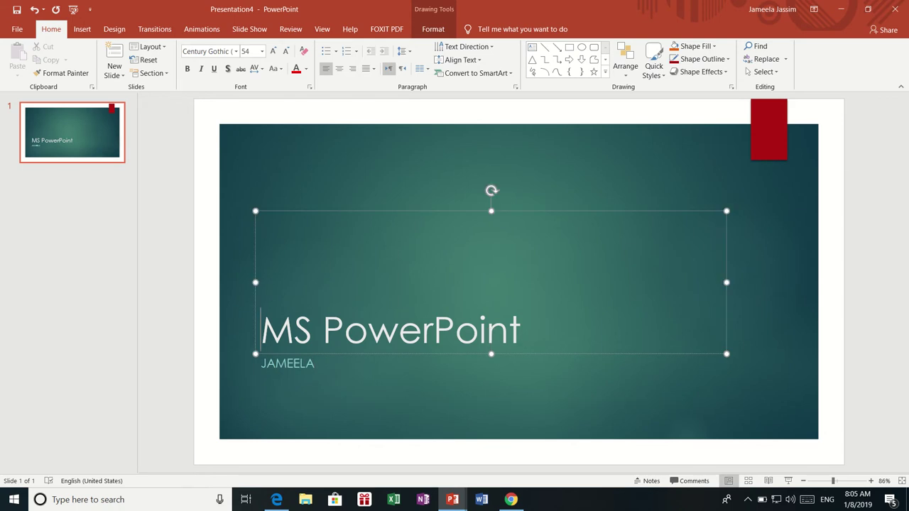
key("Escape")
key("Escape")
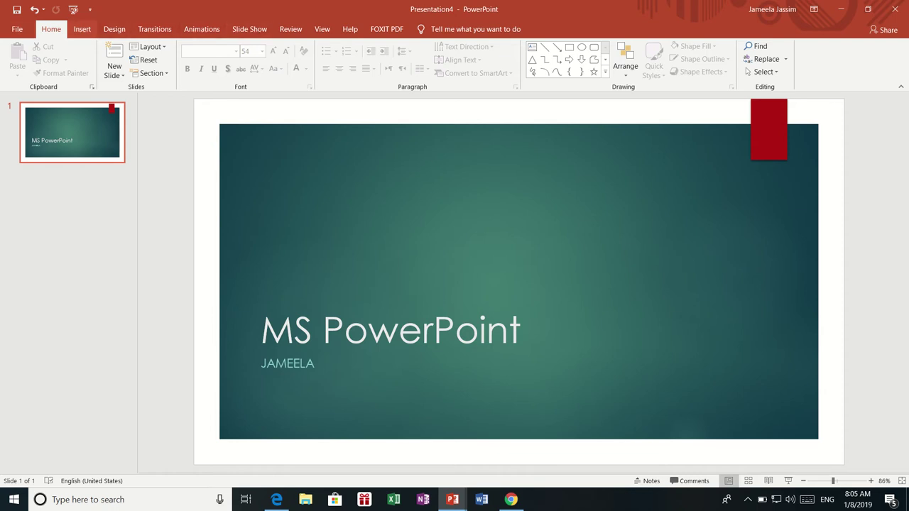
Step: Insert a new Title and Content slide as the deck's second slide
left_click(81, 29)
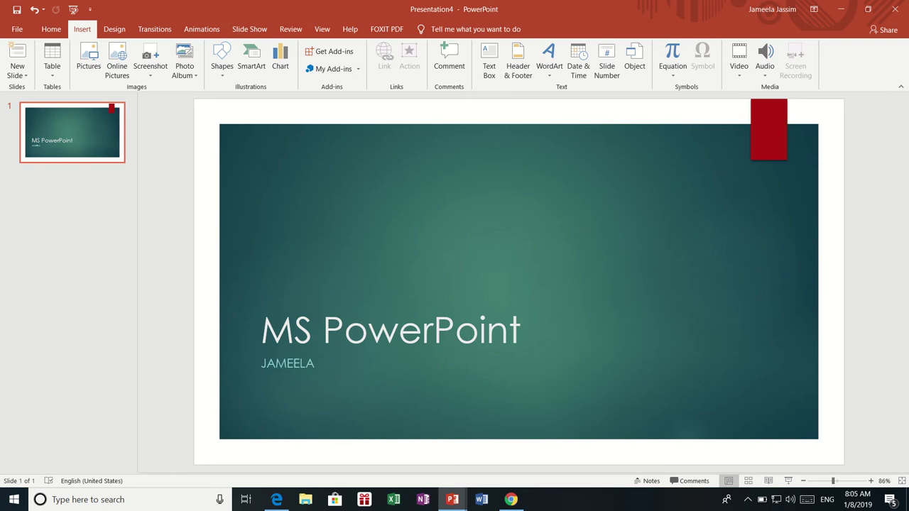
left_click(17, 71)
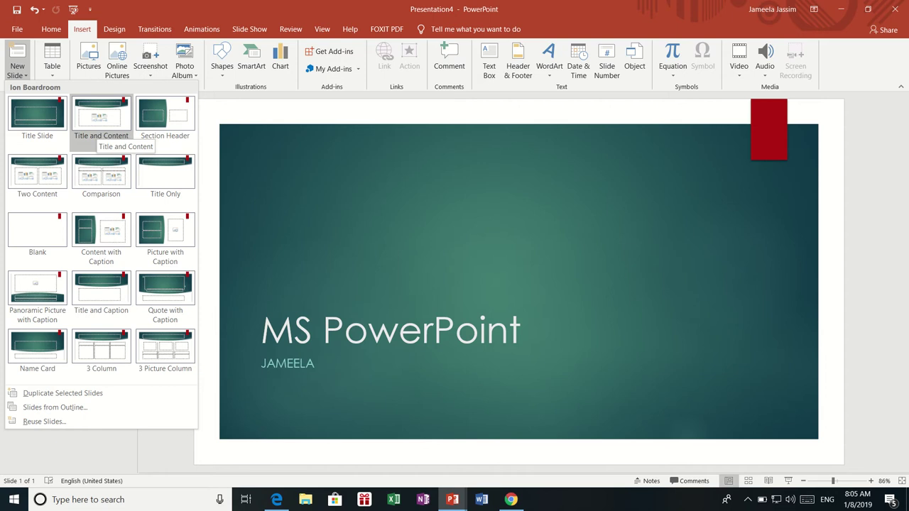
left_click(101, 114)
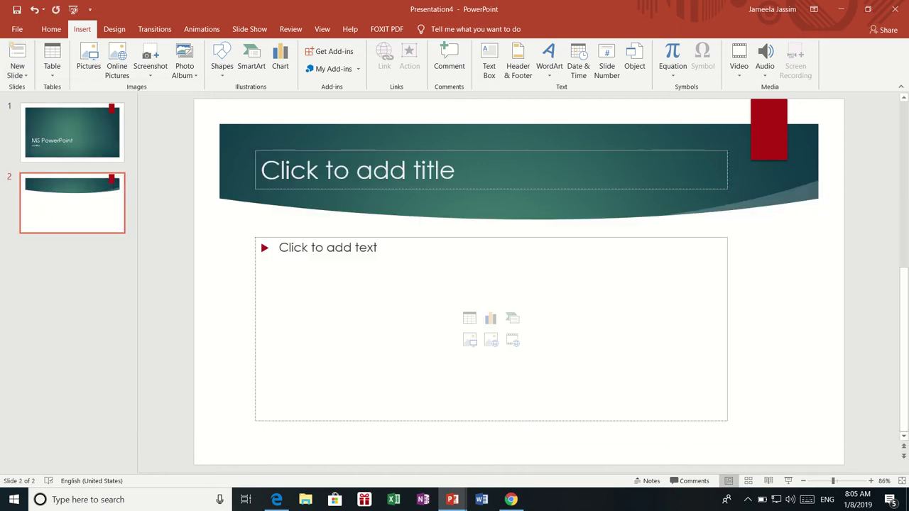
Step: Give slide 2 the title 'MS PowerPoint'
left_click(260, 170)
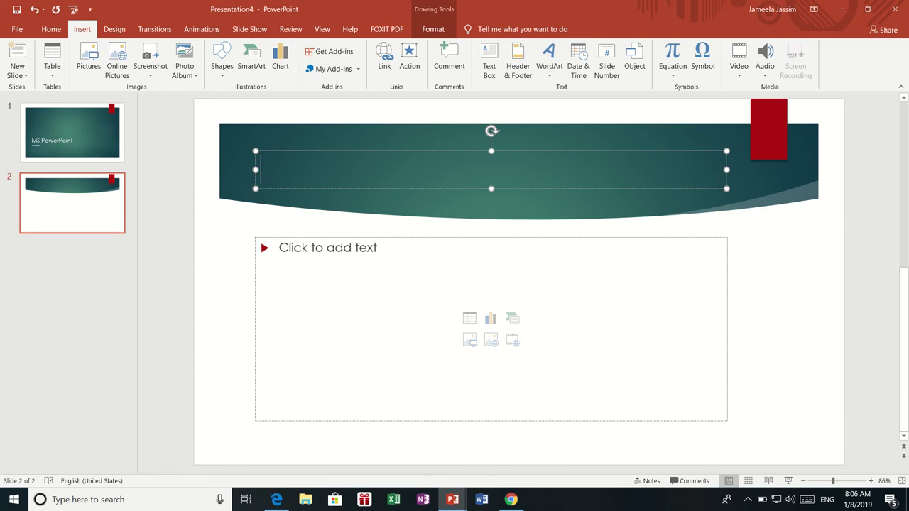
type("MS PowerPoint")
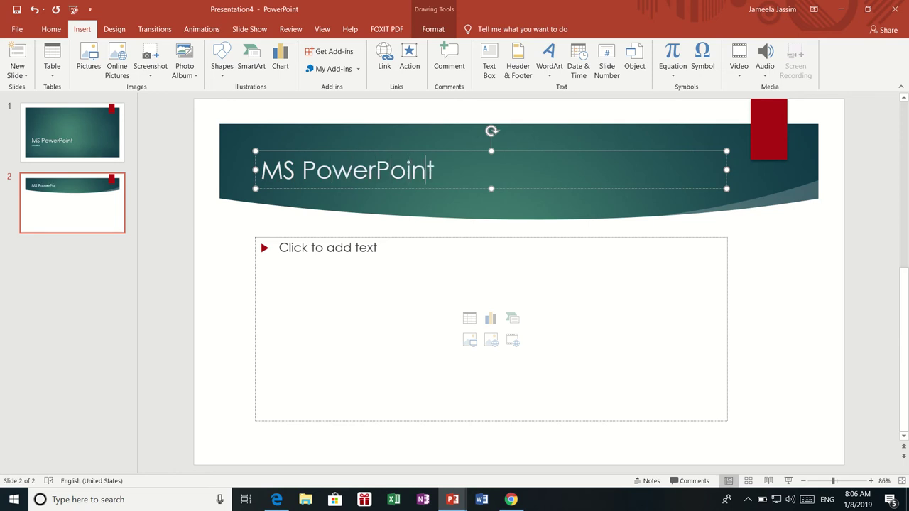
left_click(279, 248)
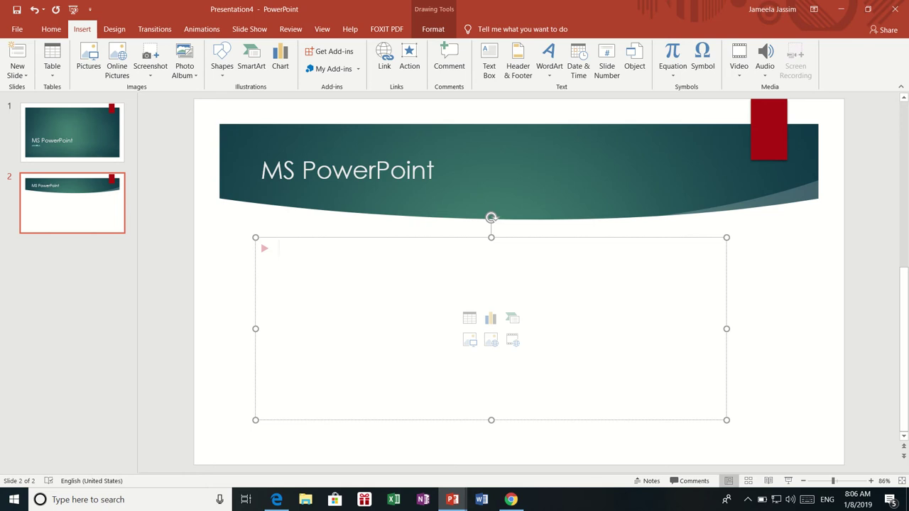
Step: Type the first two bullets: 'What is PowerPoint' and 'What is it used for'
type("What")
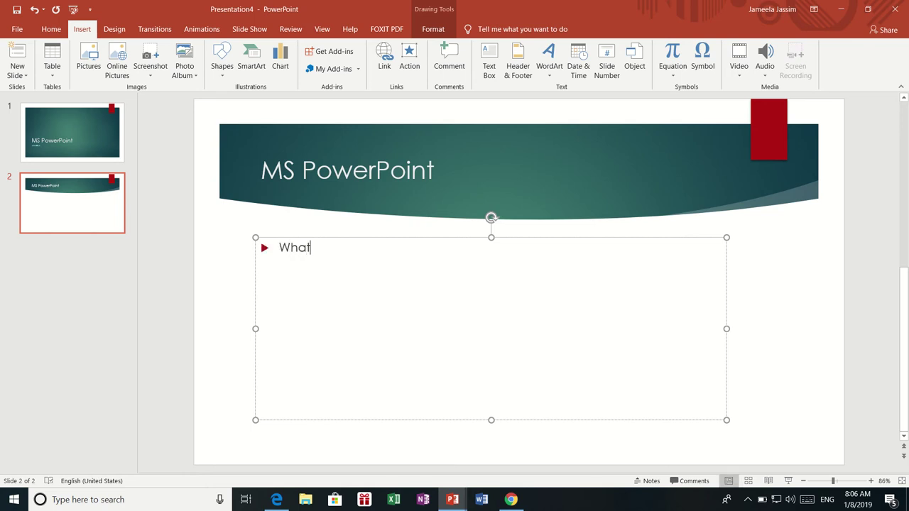
type("is")
key("BackSpace")
key("BackSpace")
type("Is")
key("BackSpace")
key("BackSpace")
key("BackSpace")
type("is PowerPoint")
key("Return")
type("What is")
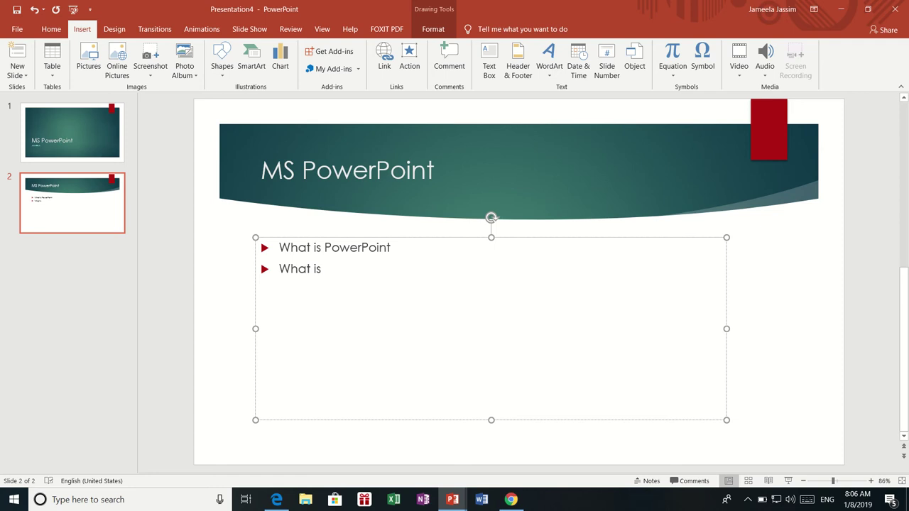
type(" Pow")
key("BackSpace")
key("BackSpace")
key("BackSpace")
type("it used for")
Step: Add the third bullet 'The screen of PowerPoint', then return to slide 1
key("Return")
type("The s")
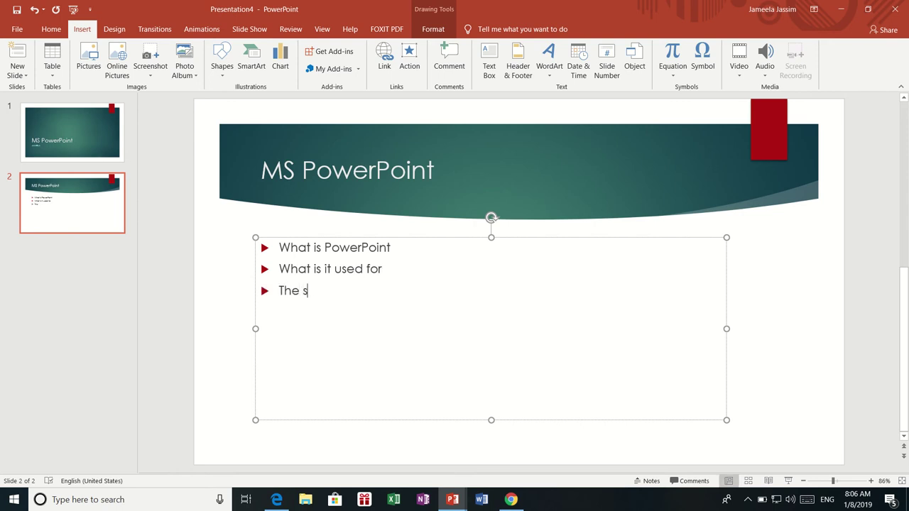
type("creen of PowerPoint")
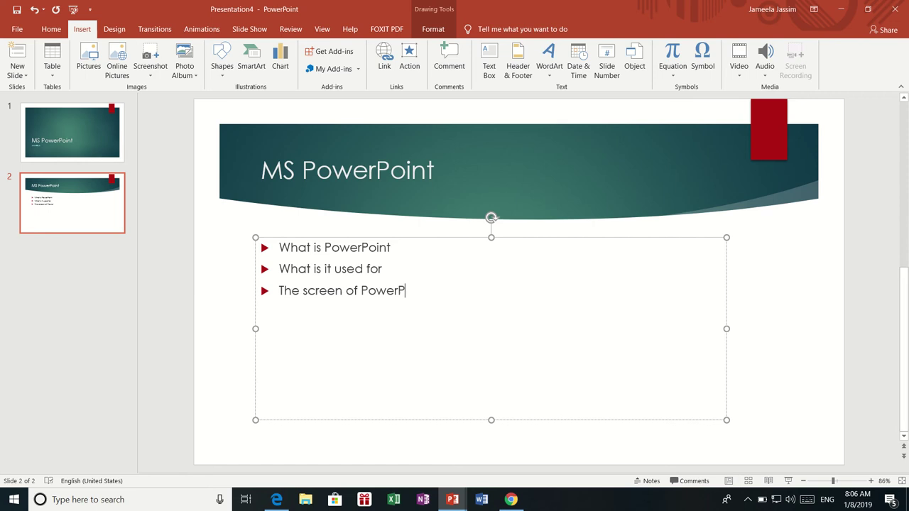
key("Return")
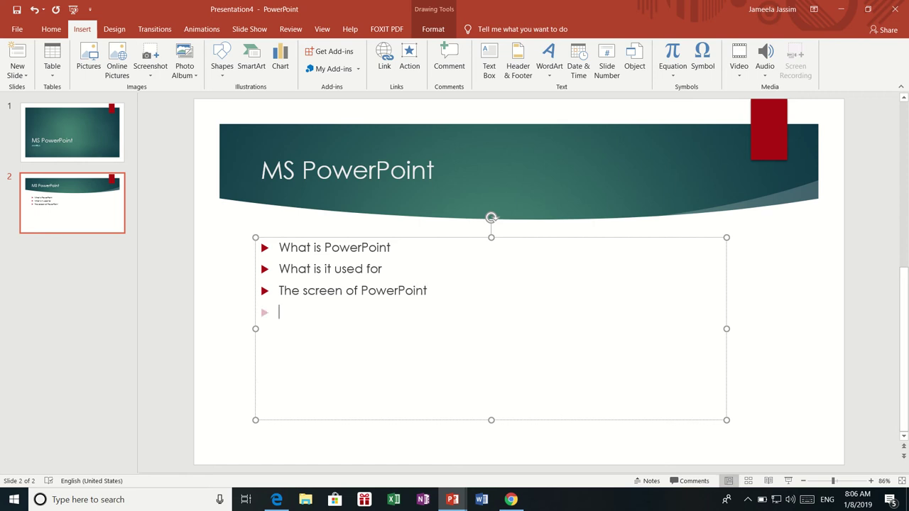
key("BackSpace")
left_click(71, 132)
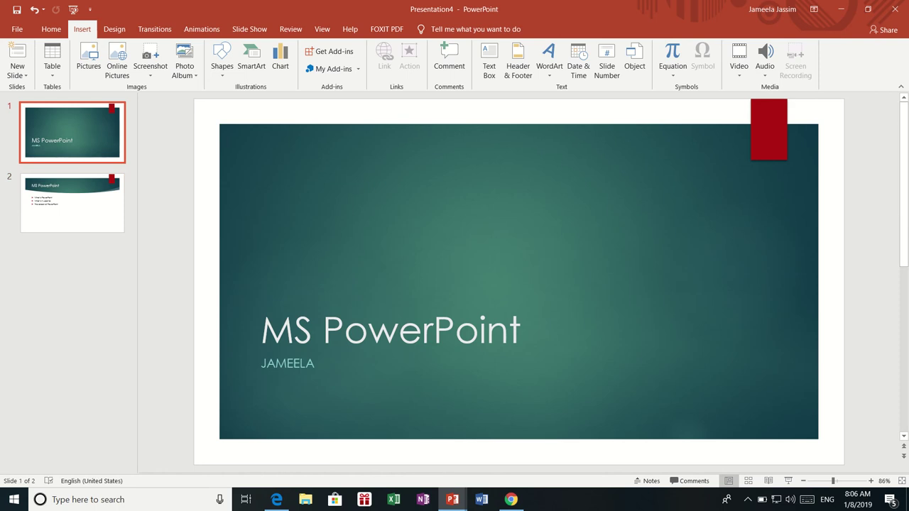